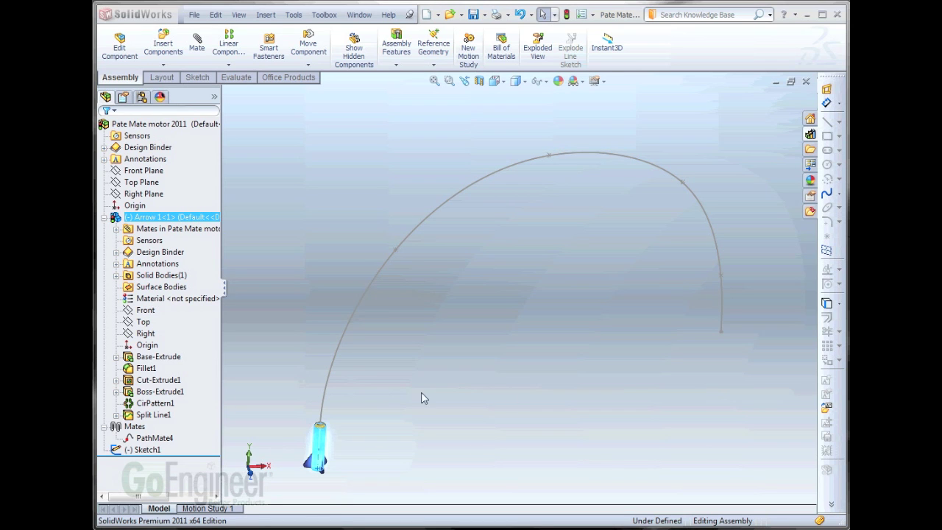
# Open PathMate4 in the design tree for editing
pyautogui.click(151, 391)
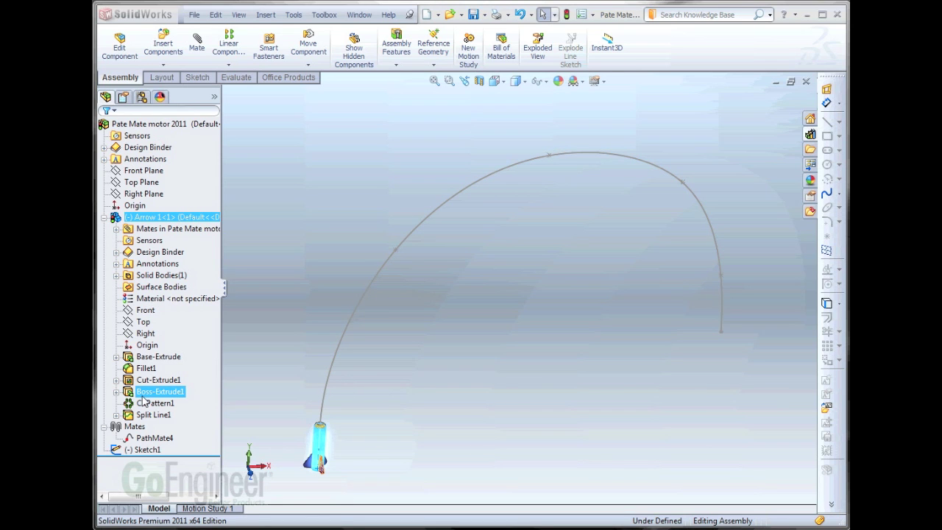
pyautogui.press('Escape')
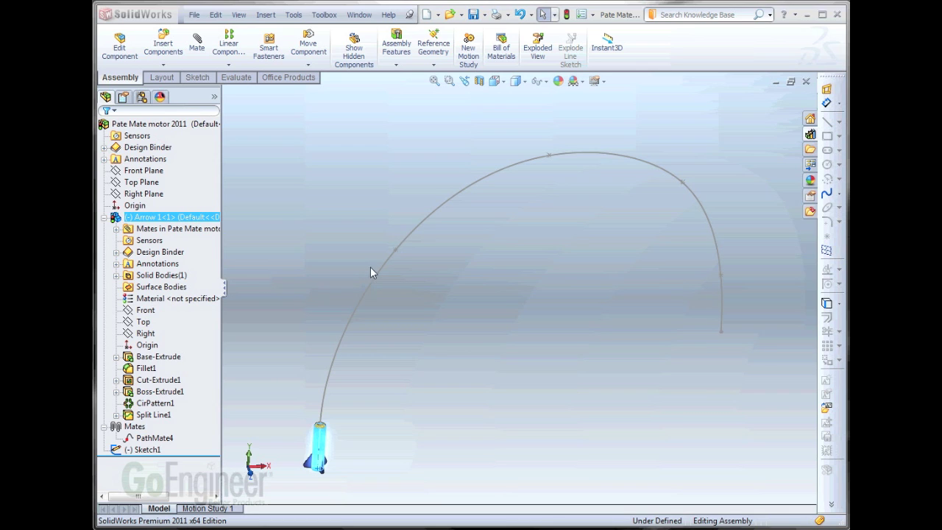
pyautogui.click(155, 439)
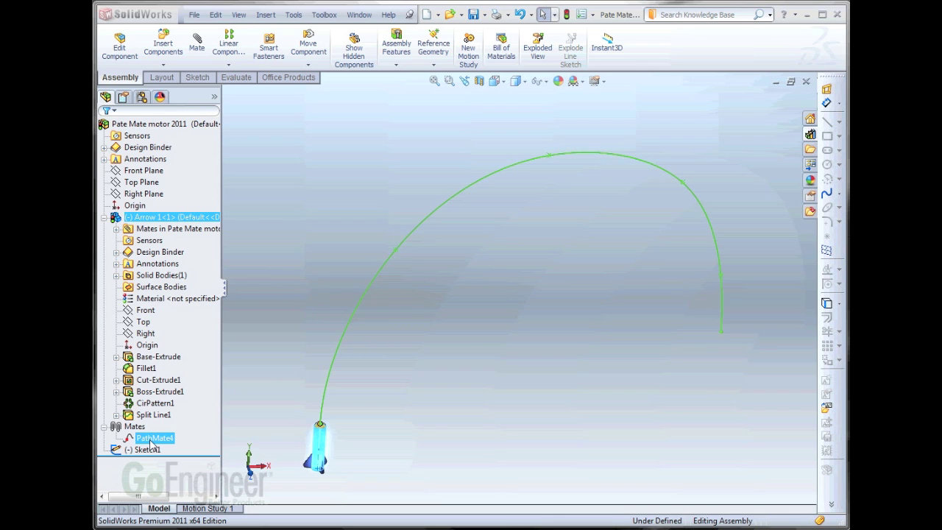
pyautogui.rightClick(151, 441)
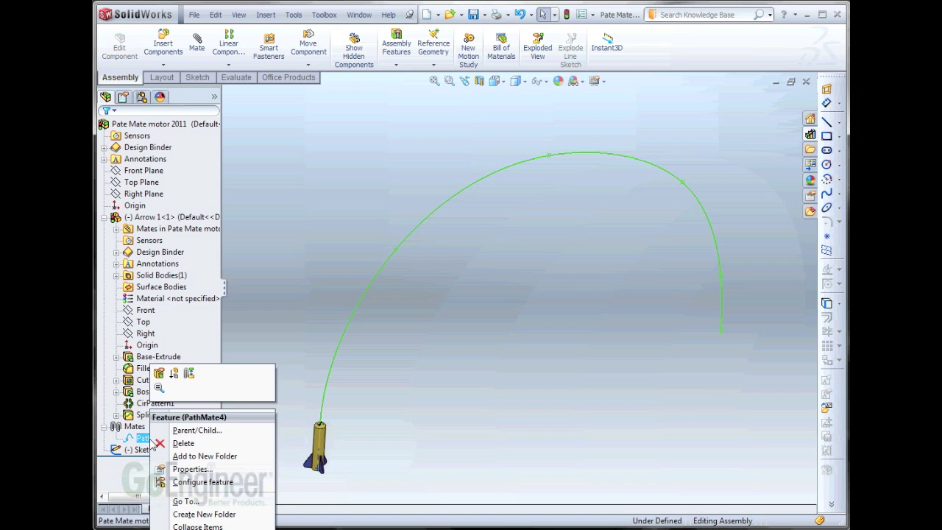
pyautogui.click(159, 377)
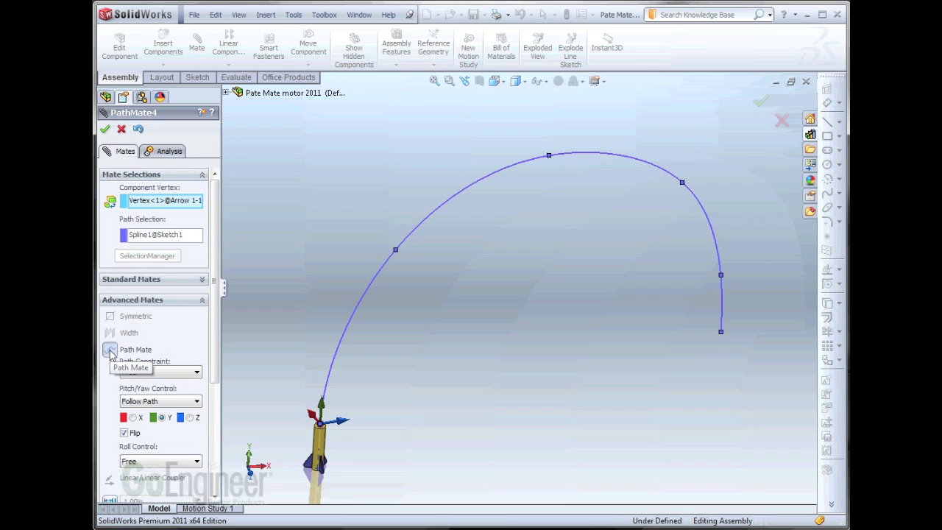
# Check PathMate4's rocket vertex and spline path, fit the view, and keep the path constraint Free
pyautogui.click(144, 202)
pyautogui.scroll(-6, 331, 412)
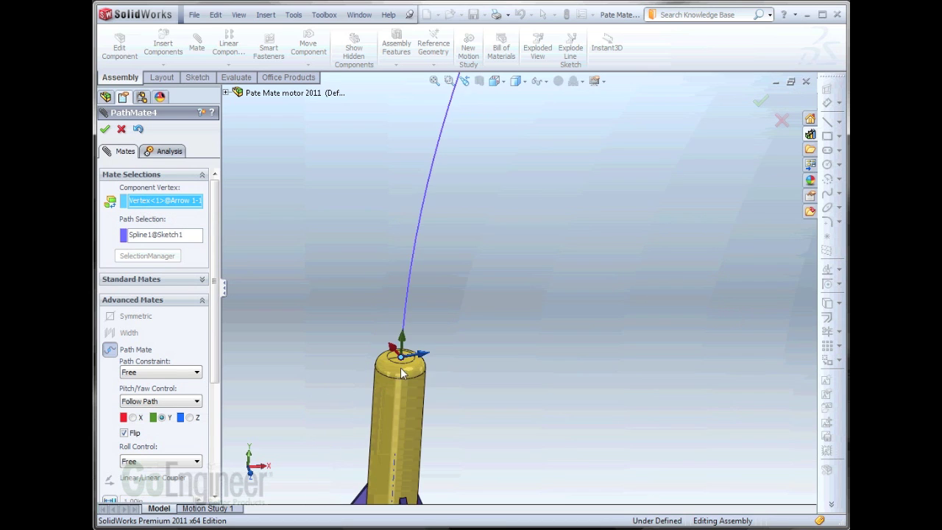
pyautogui.scroll(-2, 414, 357)
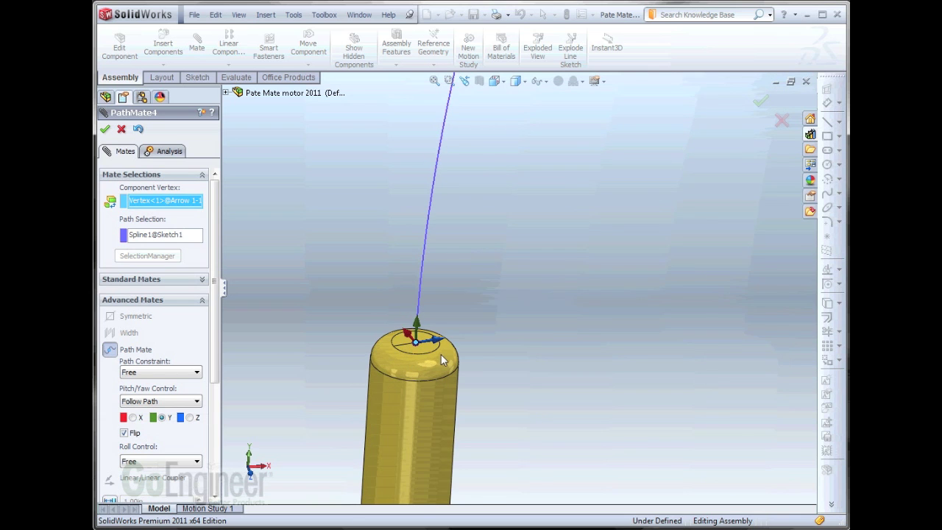
pyautogui.scroll(5, 441, 357)
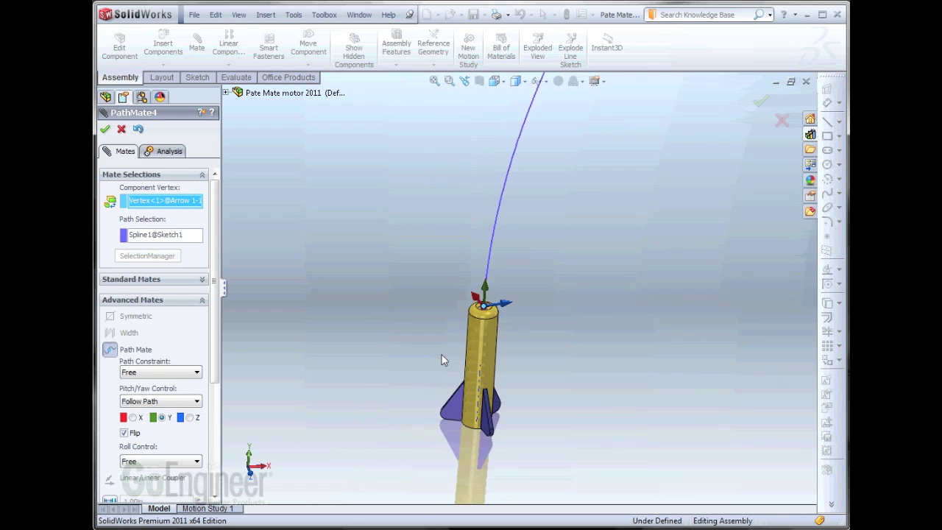
pyautogui.click(141, 239)
pyautogui.scroll(3, 702, 243)
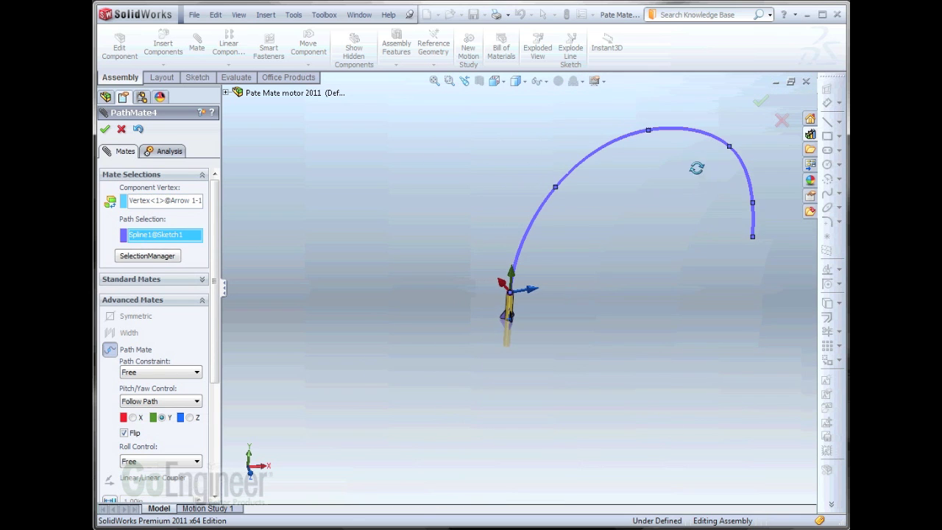
pyautogui.moveTo(696, 168); pyautogui.dragTo(700, 175, button='middle')
pyautogui.press('f')
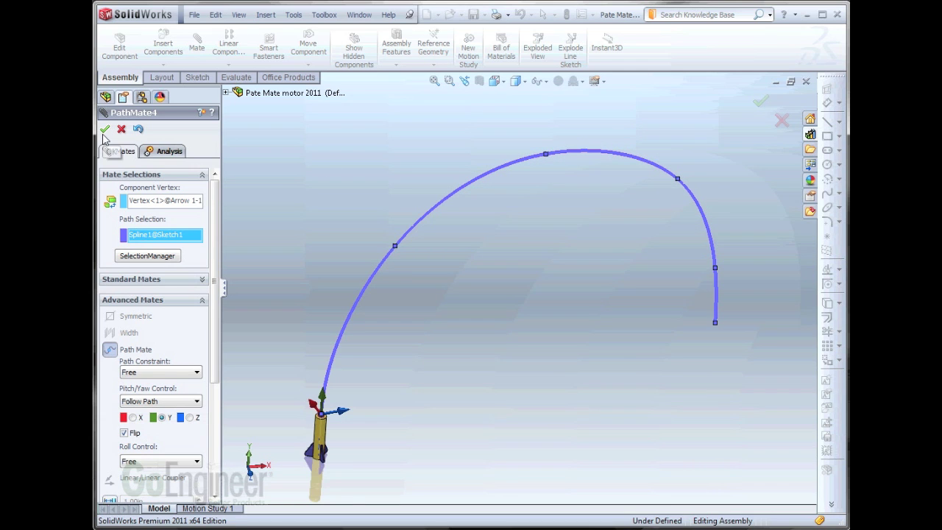
pyautogui.click(195, 374)
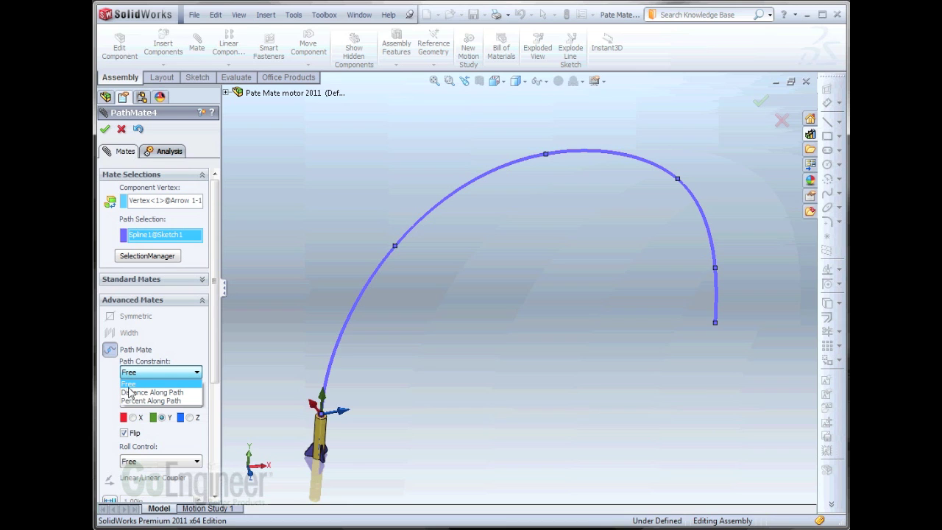
pyautogui.click(104, 132)
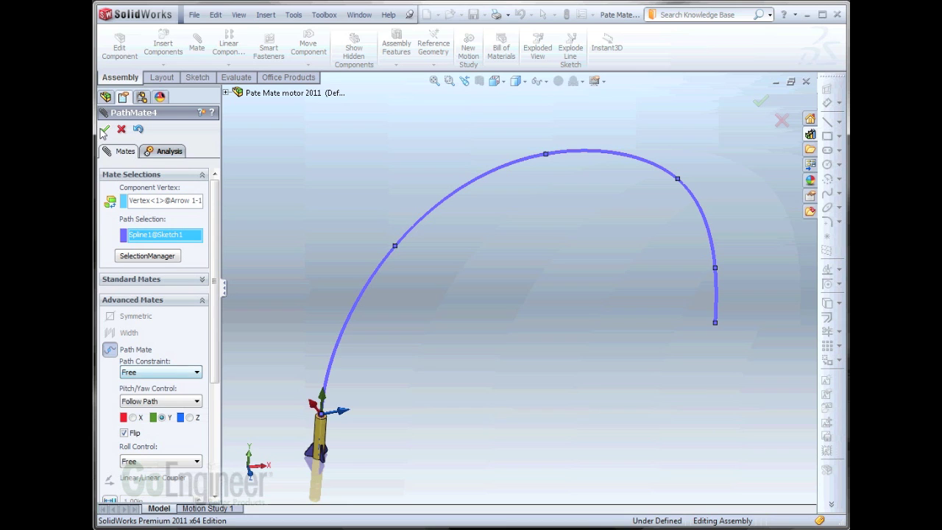
# Accept the path mate and drag the rocket up the spline toward the arc's end
pyautogui.click(105, 131)
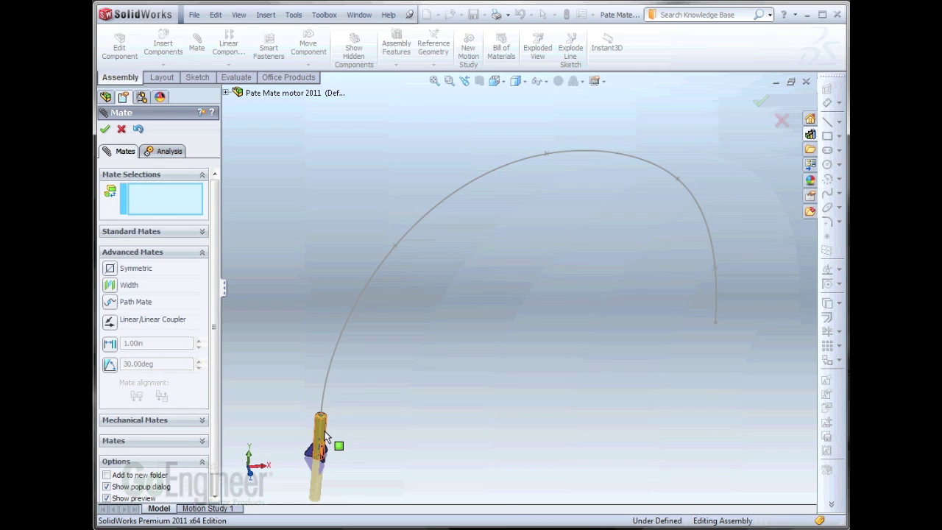
pyautogui.moveTo(326, 437)
pyautogui.mouseDown()
pyautogui.moveTo(323, 377)
pyautogui.moveTo(373, 246)
pyautogui.moveTo(519, 185)
pyautogui.moveTo(654, 189)
pyautogui.moveTo(699, 306)
pyautogui.moveTo(661, 220)
pyautogui.moveTo(493, 231)
pyautogui.moveTo(328, 425)
pyautogui.mouseUp()
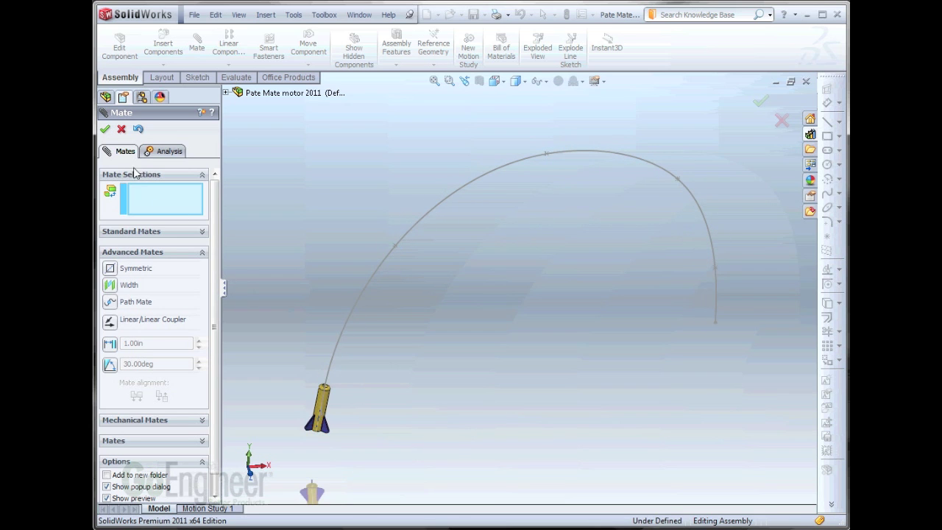
pyautogui.click(123, 130)
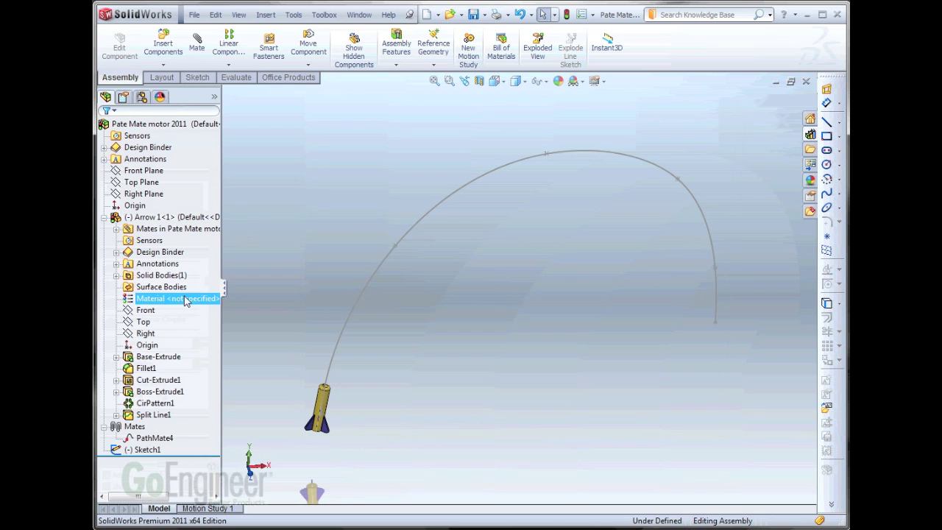
# Change PathMate4's path constraint to Percent Along Path at 13.659017%
pyautogui.click(149, 439)
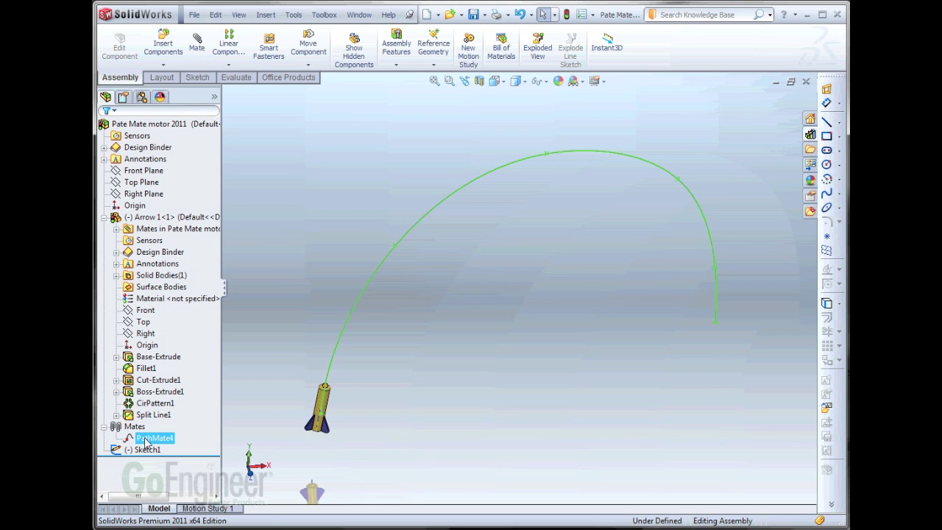
pyautogui.rightClick(149, 439)
pyautogui.click(155, 373)
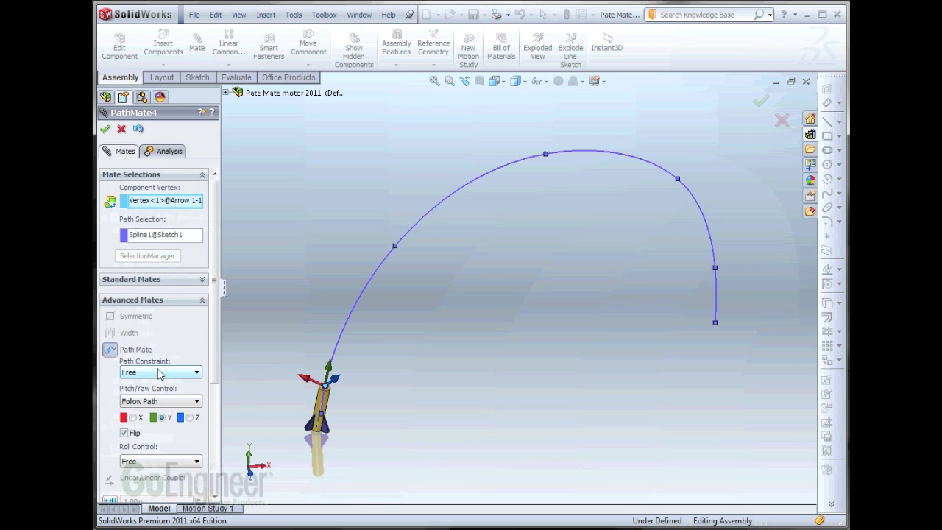
pyautogui.scroll(-2, 153, 368)
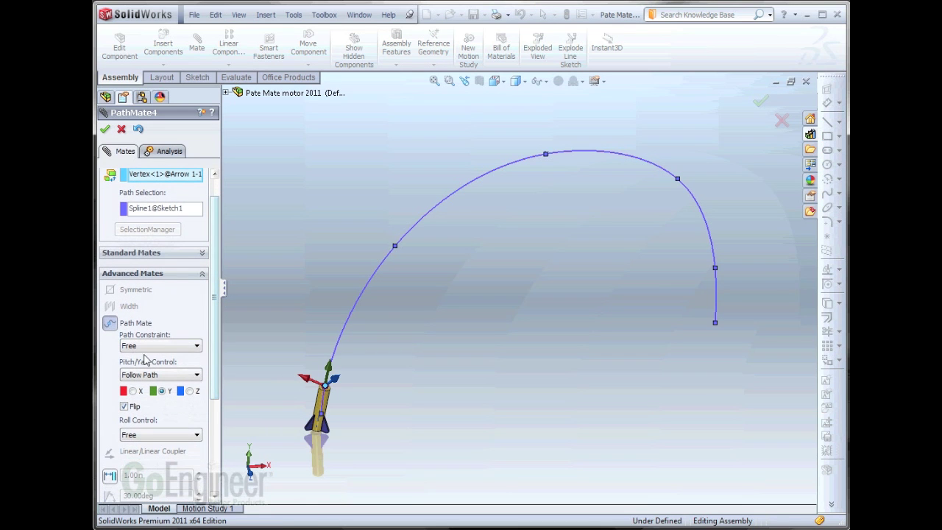
pyautogui.click(197, 346)
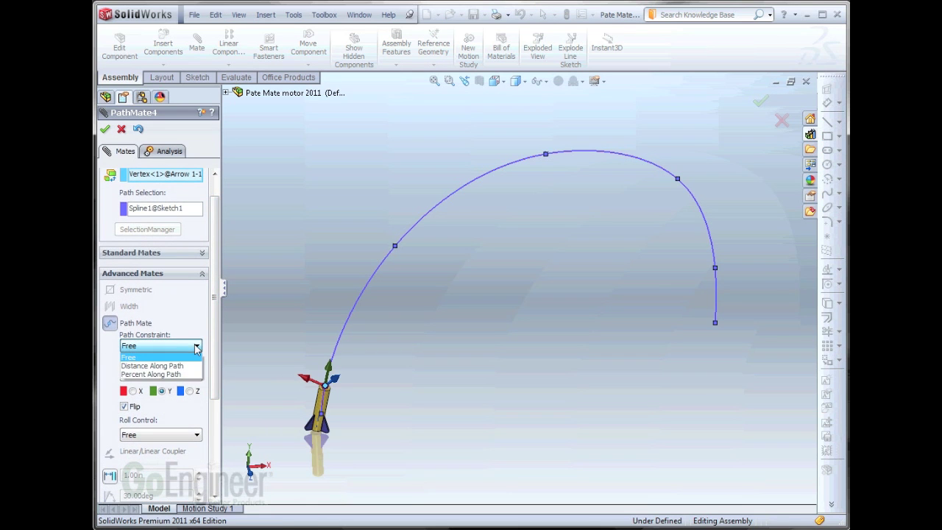
pyautogui.click(148, 375)
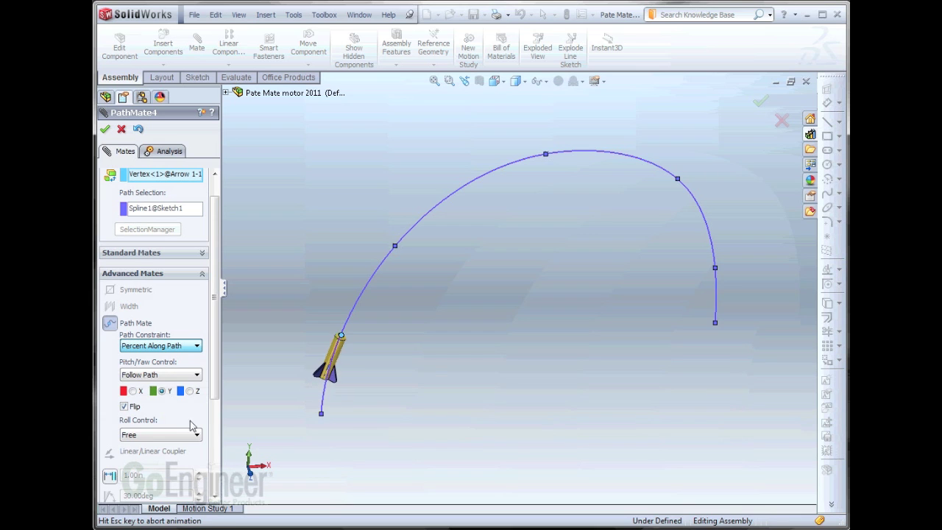
pyautogui.click(105, 130)
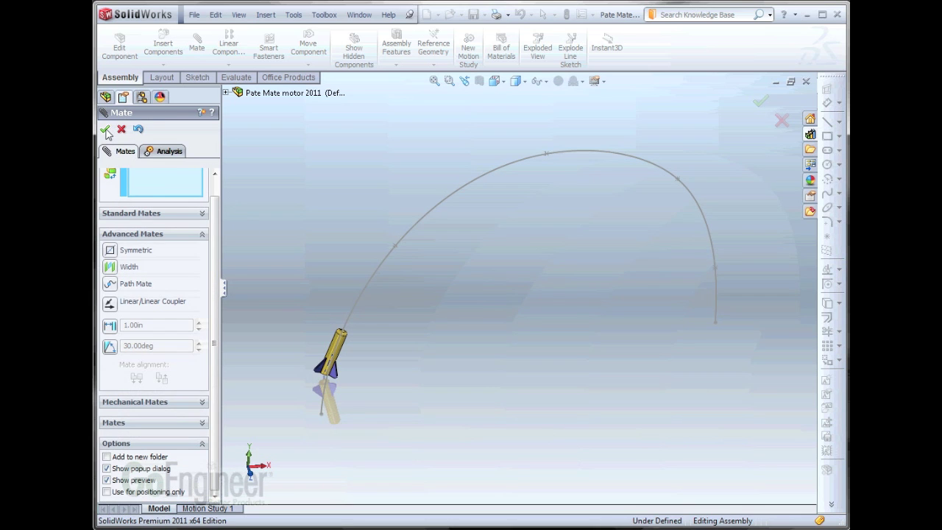
pyautogui.click(105, 130)
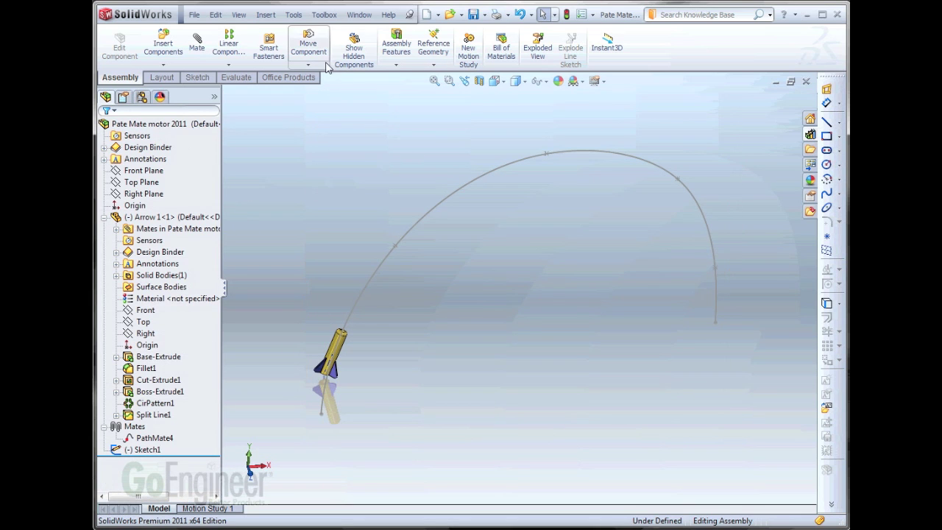
# Enable the SolidWorks Motion add-in from Tools > Add-Ins
pyautogui.click(293, 14)
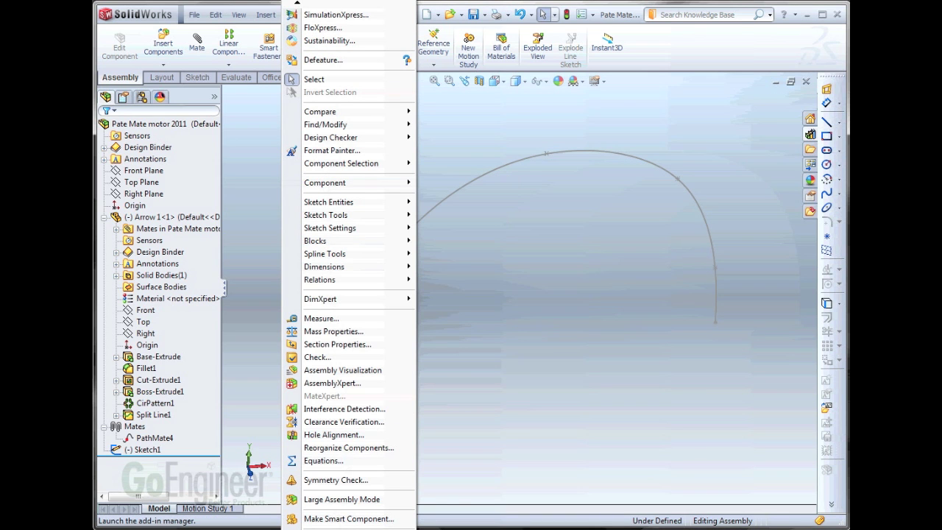
pyautogui.click(328, 527)
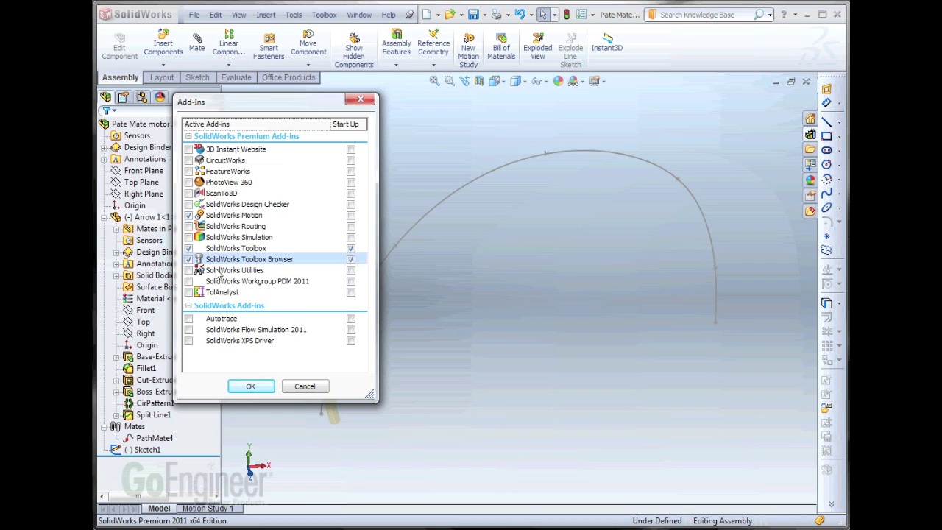
pyautogui.click(250, 386)
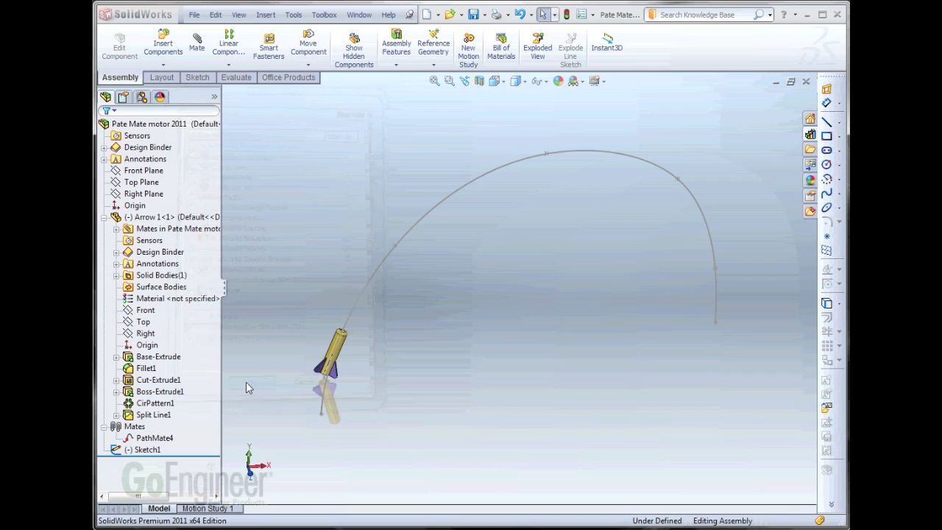
# Create a new motion study, Motion Study 2, from the Motion Study 1 tab
pyautogui.rightClick(218, 510)
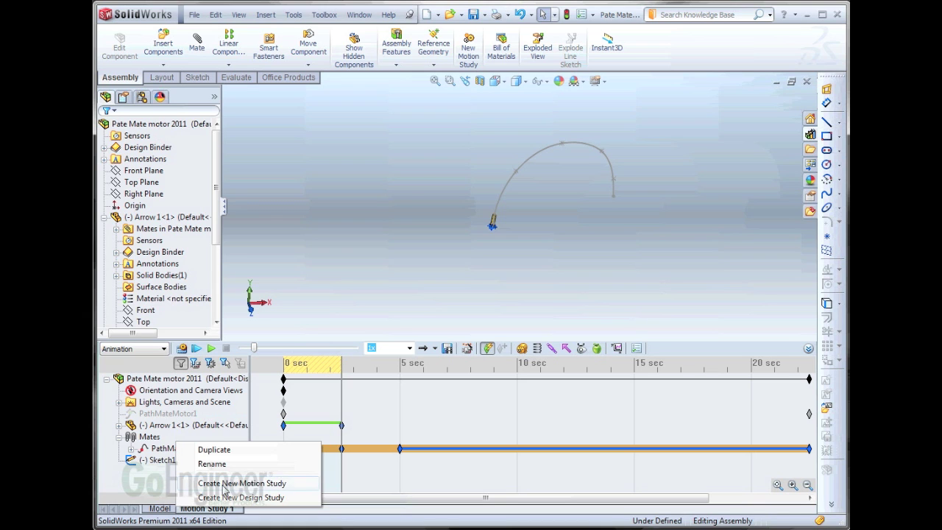
pyautogui.click(225, 483)
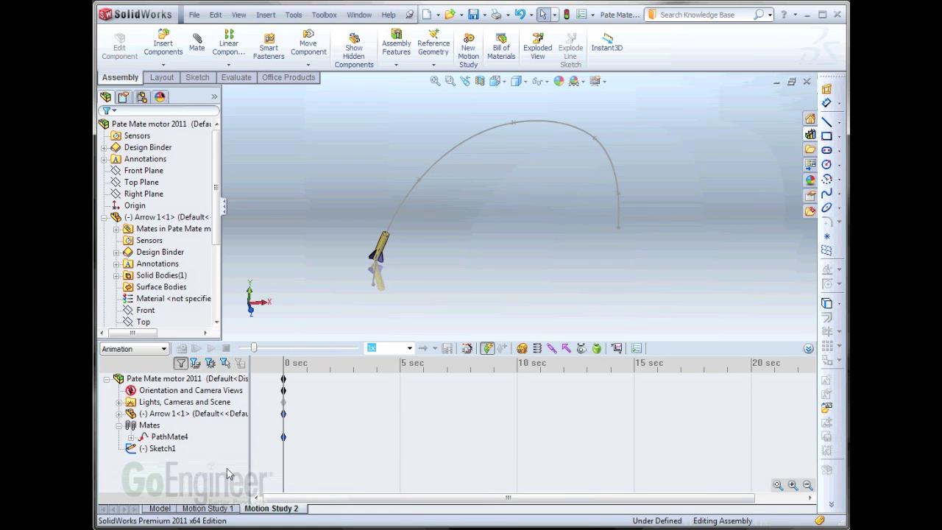
pyautogui.click(149, 425)
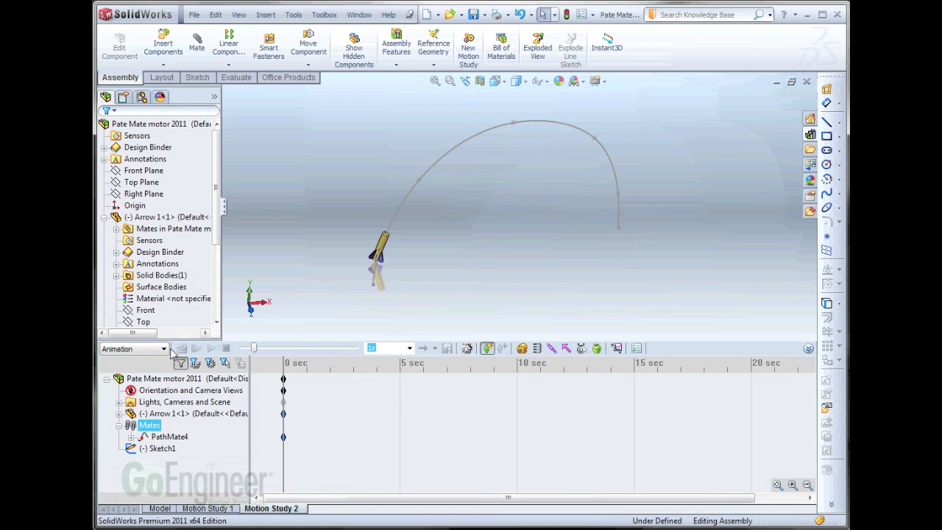
# Set Motion Study 2's study type to Motion Analysis
pyautogui.click(164, 350)
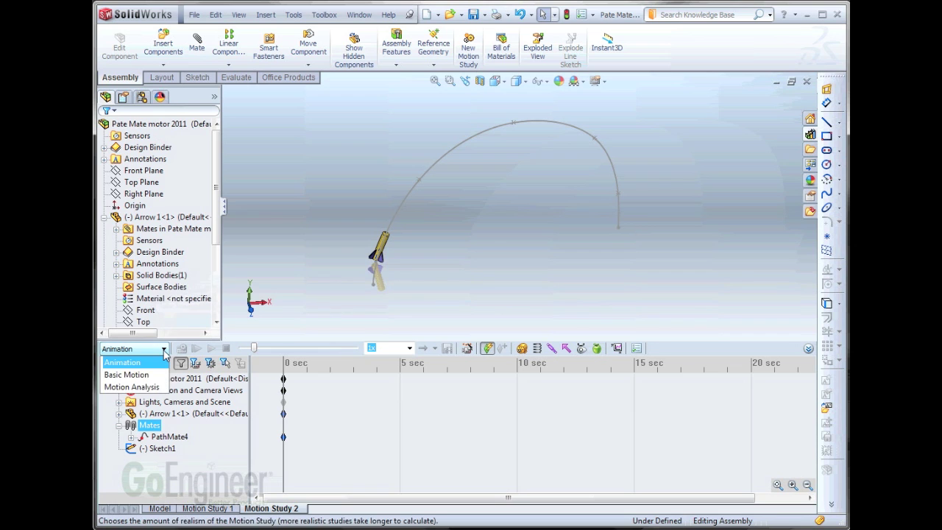
pyautogui.click(131, 388)
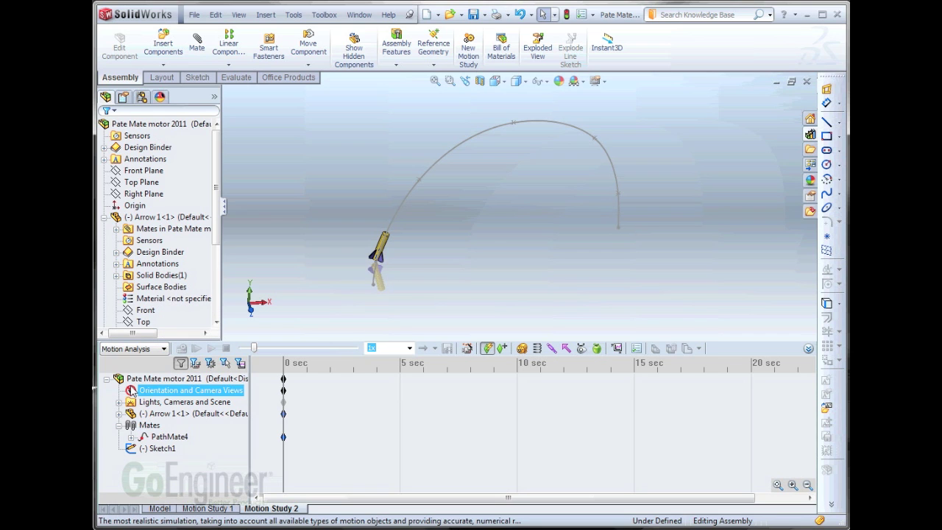
pyautogui.click(163, 348)
pyautogui.click(143, 361)
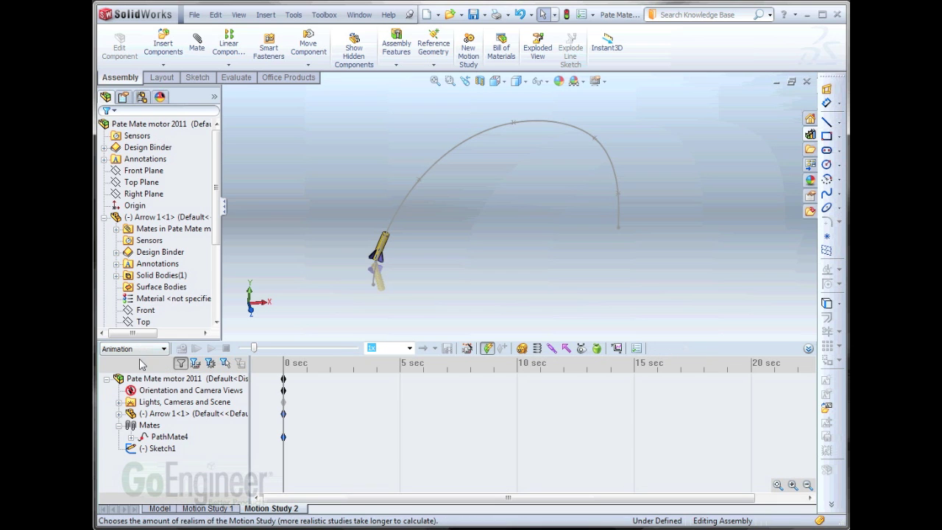
pyautogui.click(524, 349)
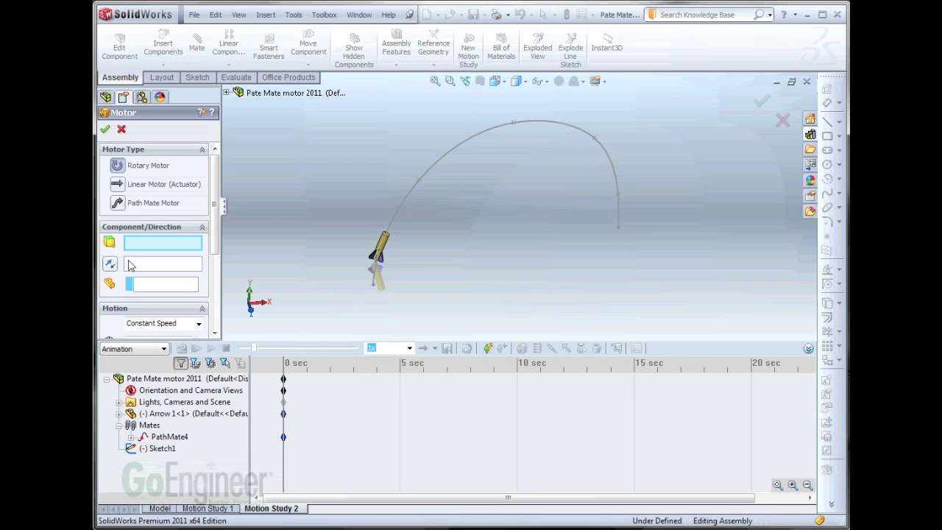
pyautogui.click(122, 130)
pyautogui.click(165, 349)
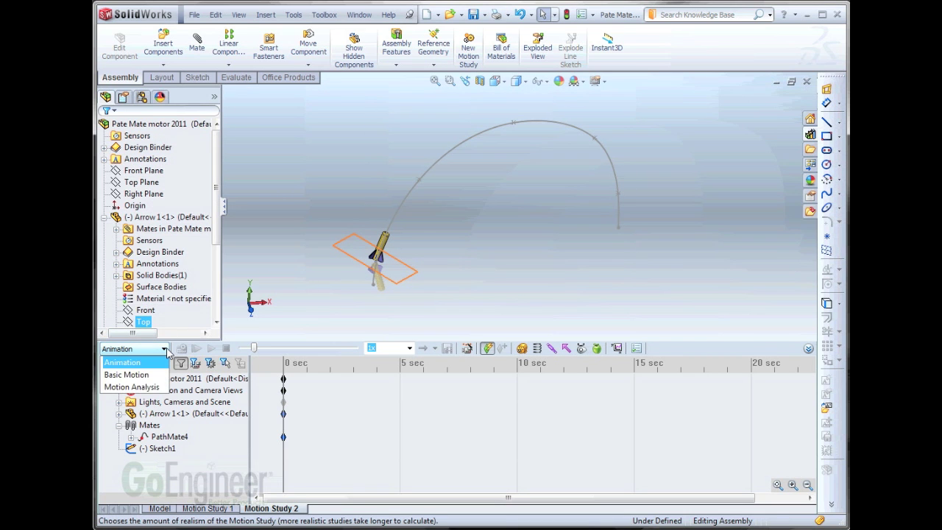
pyautogui.click(132, 386)
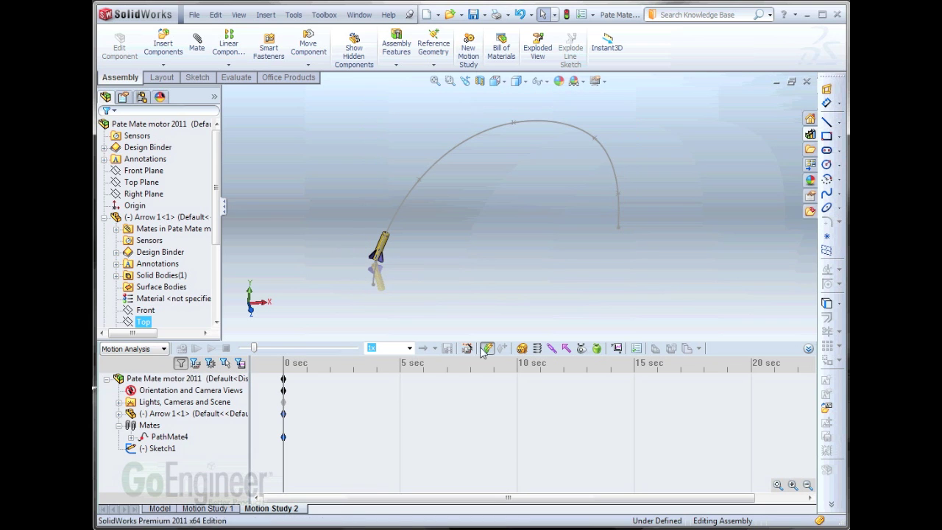
# Add a constant-speed Path Mate Motor driving PathMate4, creating PathMateMotor2
pyautogui.click(523, 348)
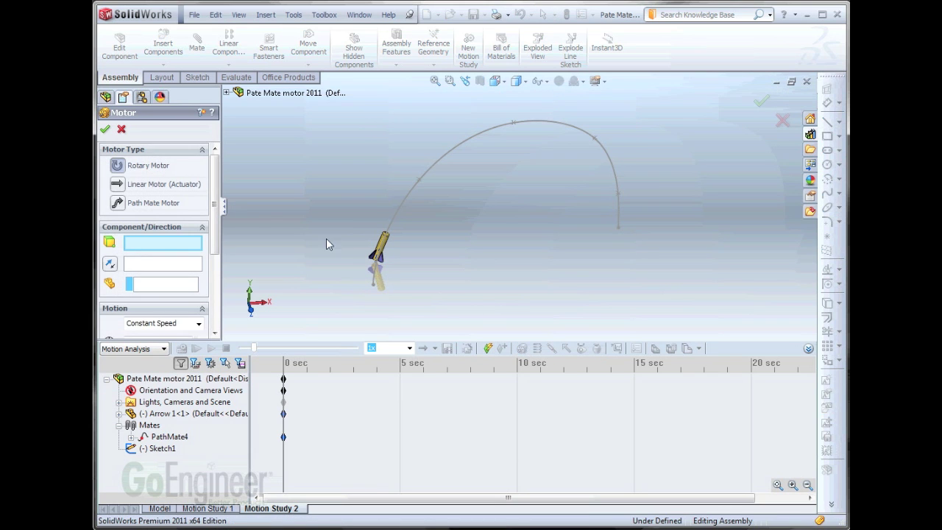
pyautogui.click(118, 203)
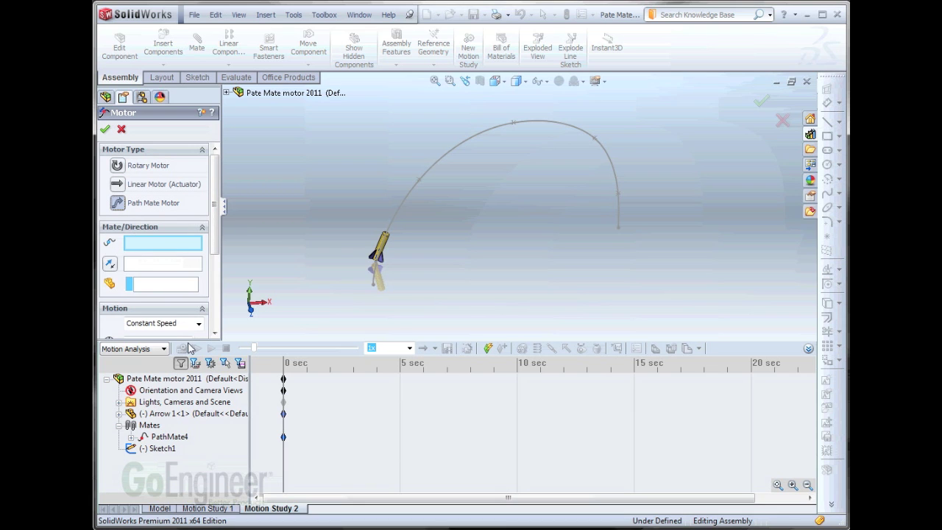
pyautogui.click(168, 437)
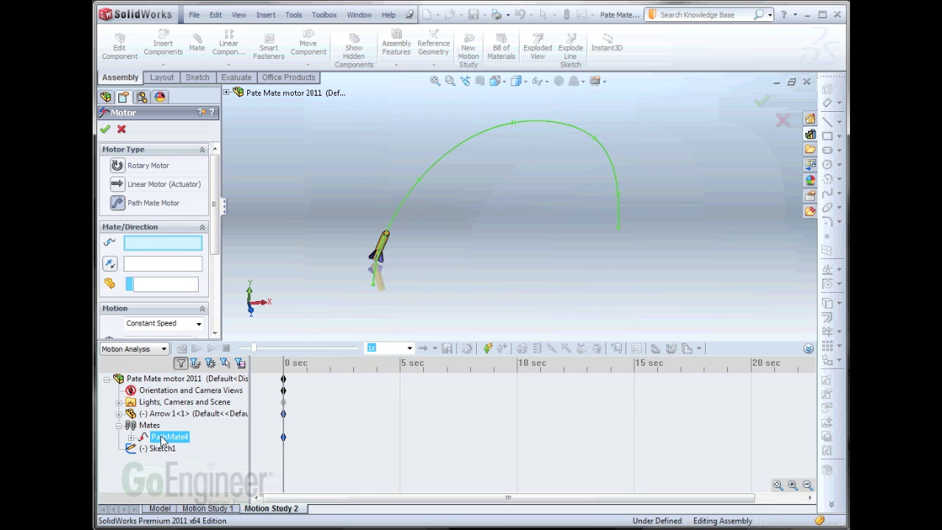
pyautogui.click(162, 440)
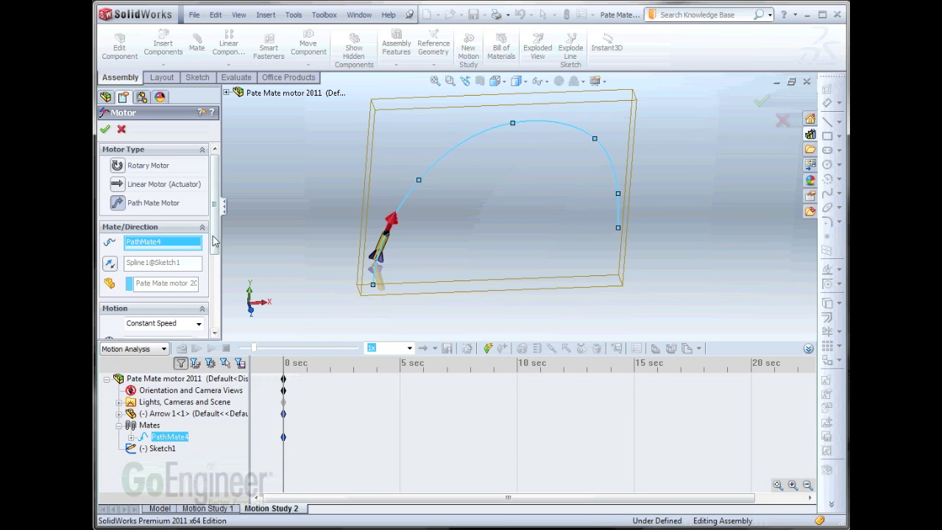
pyautogui.scroll(-2, 218, 249)
pyautogui.scroll(-2, 218, 248)
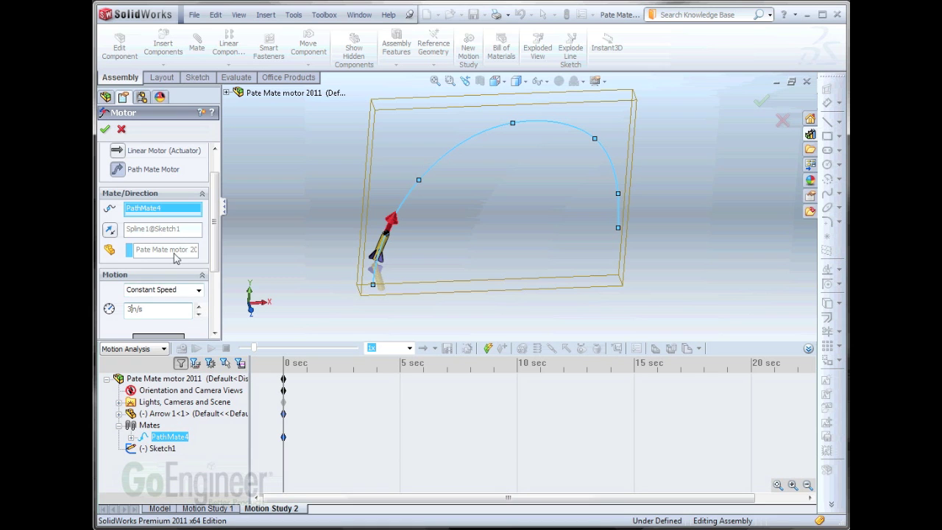
pyautogui.moveTo(214, 234); pyautogui.dragTo(211, 214)
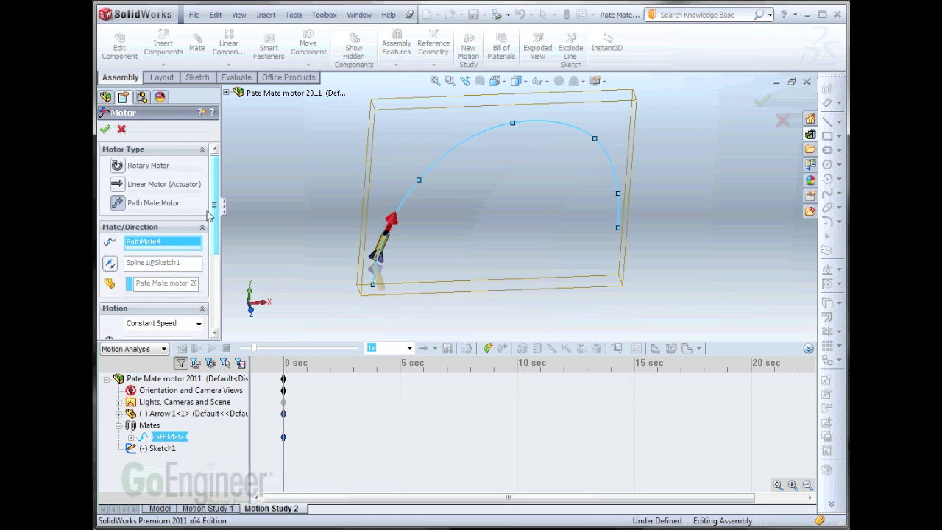
pyautogui.click(106, 131)
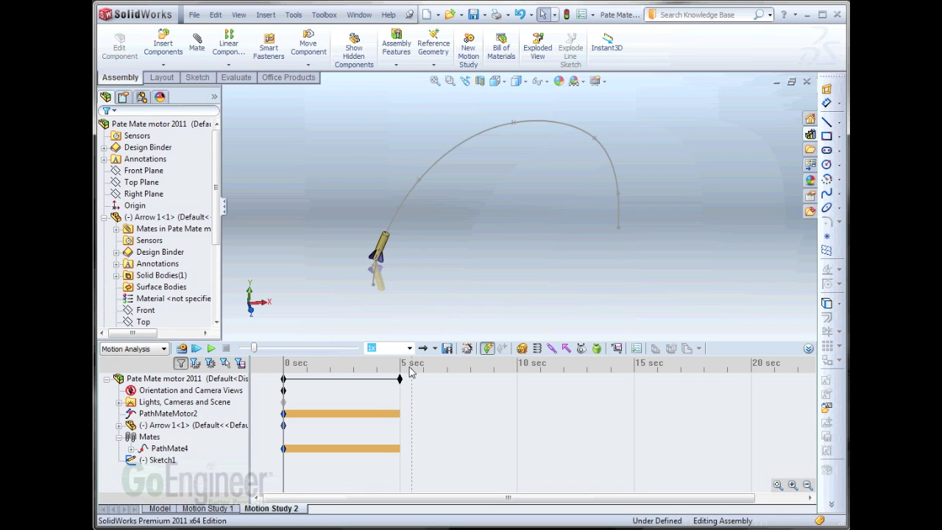
# Calculate Motion Study 2 so the rocket travels up the spline over 5 seconds
pyautogui.click(399, 380)
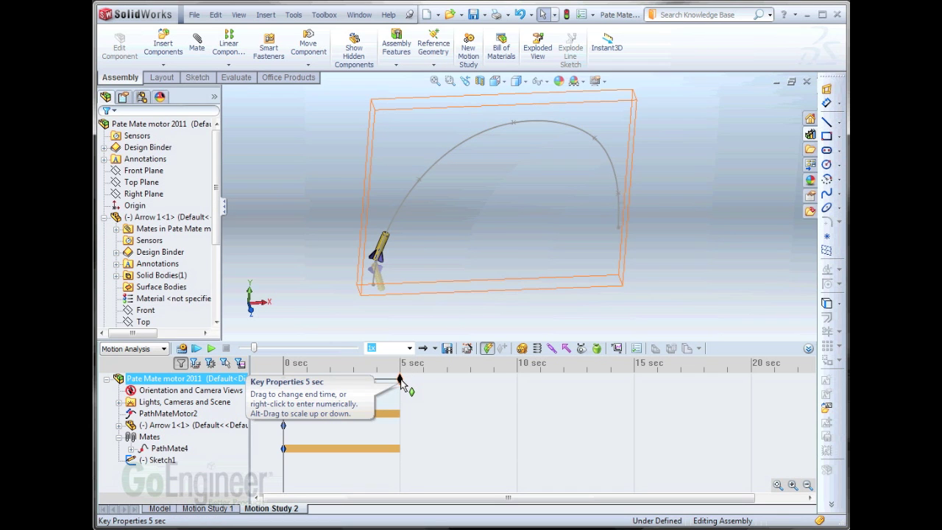
pyautogui.click(182, 350)
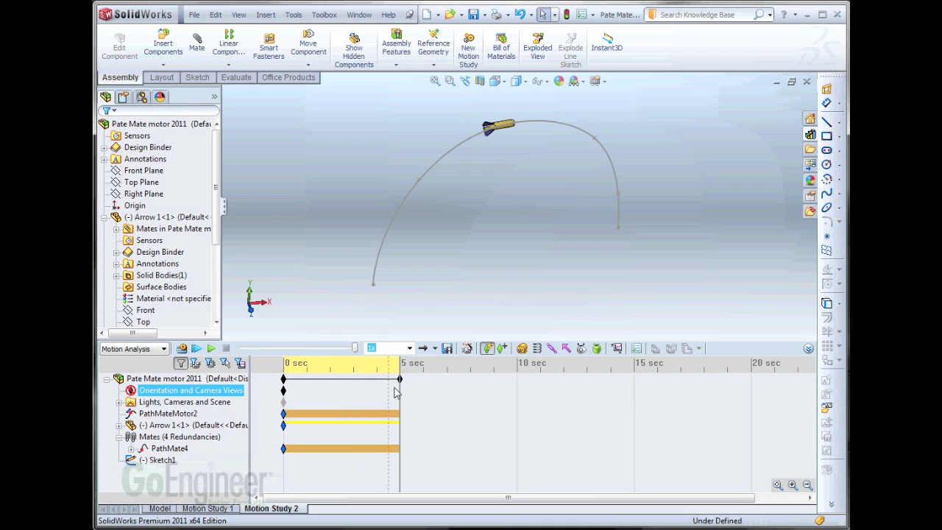
pyautogui.click(156, 414)
pyautogui.rightClick(155, 416)
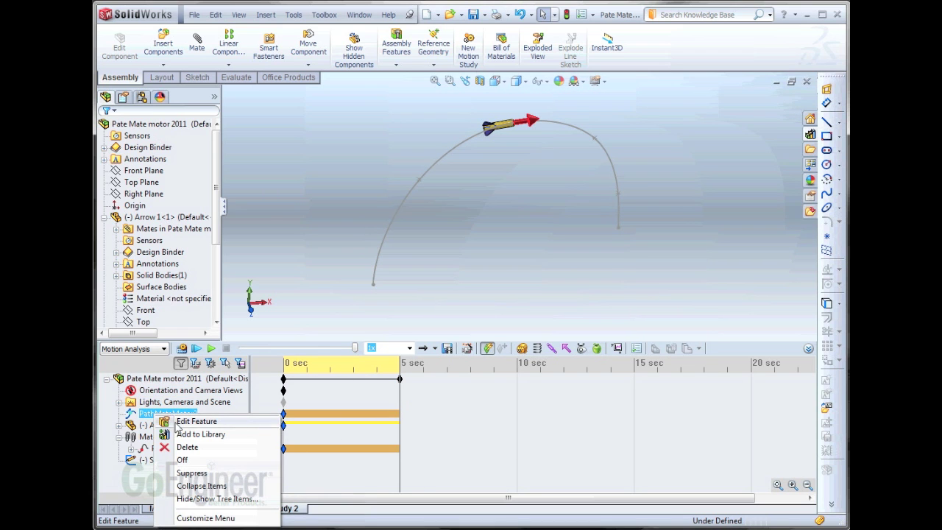
# Raise PathMateMotor2's constant speed and recalculate so the rocket passes over the arc's top
pyautogui.click(185, 421)
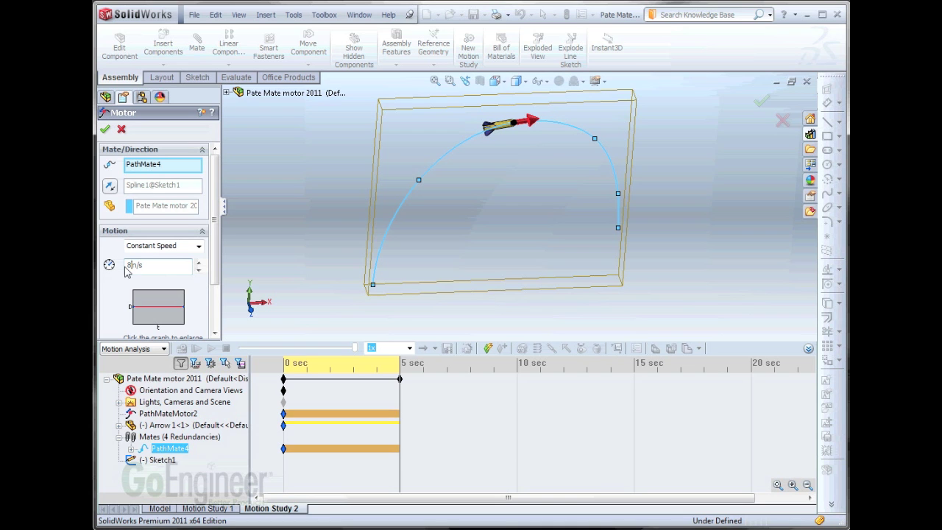
pyautogui.click(105, 129)
pyautogui.click(182, 349)
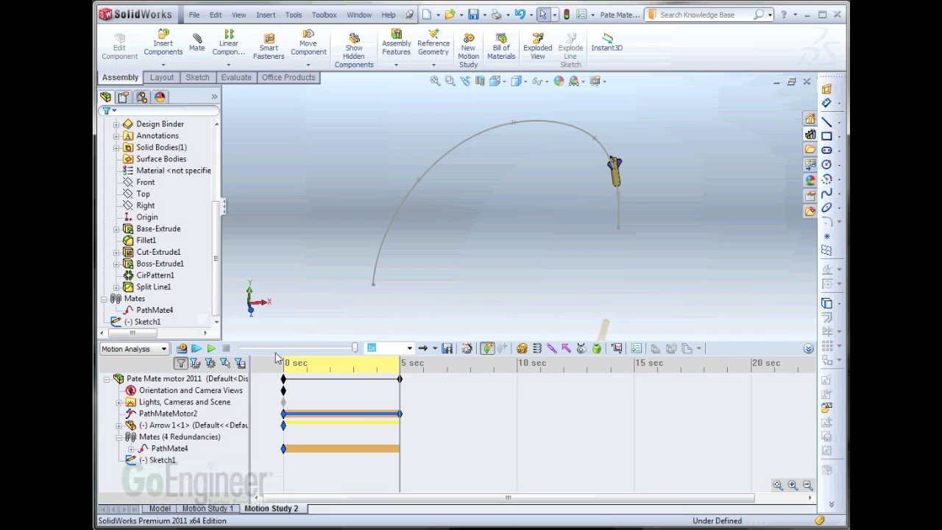
pyautogui.click(359, 380)
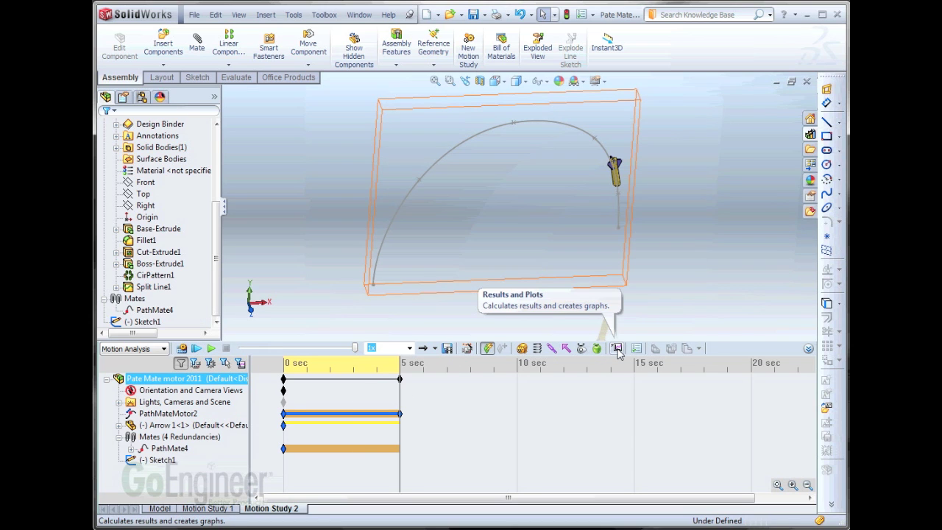